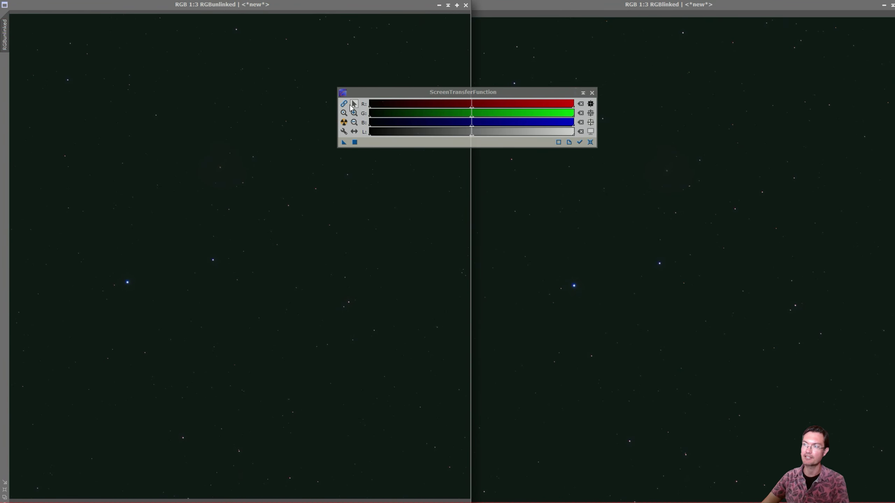
# - Apply an unlinked ScreenTransferFunction auto stretch to the RGBunlinked image
pyautogui.moveTo(372, 92); pyautogui.dragTo(367, 120)
pyautogui.click(306, 79)
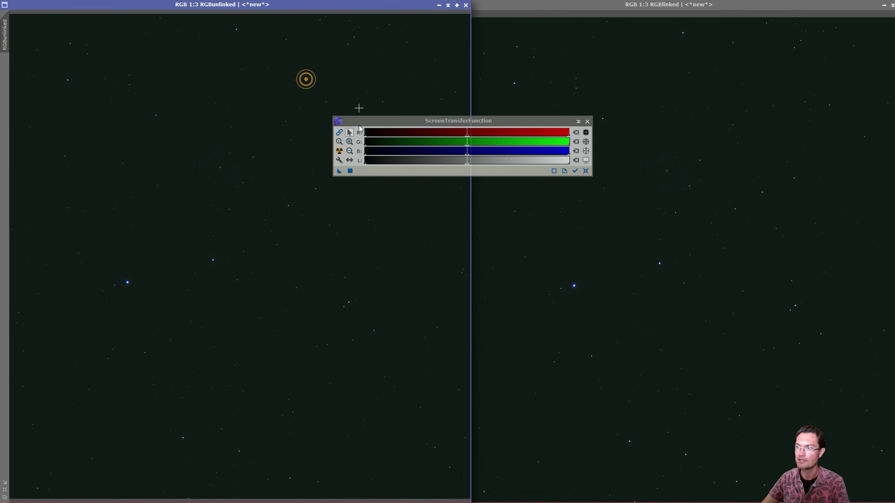
pyautogui.click(273, 96)
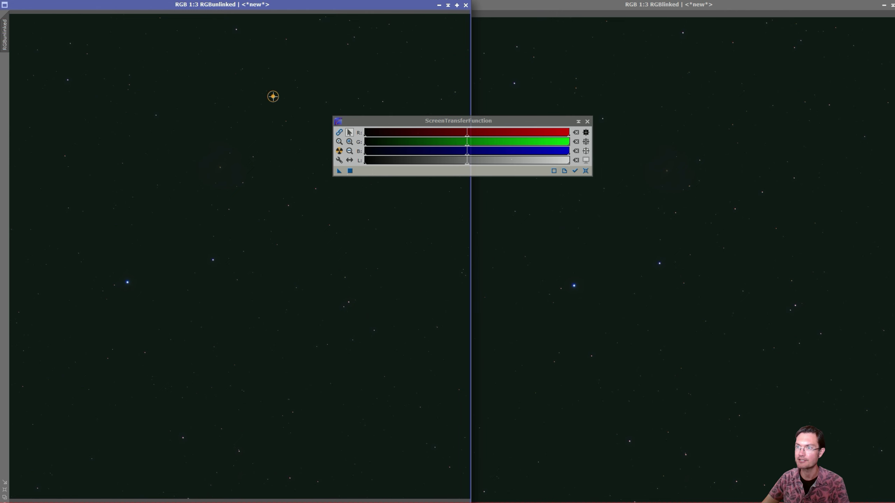
pyautogui.hotkey('ctrl', 'a')
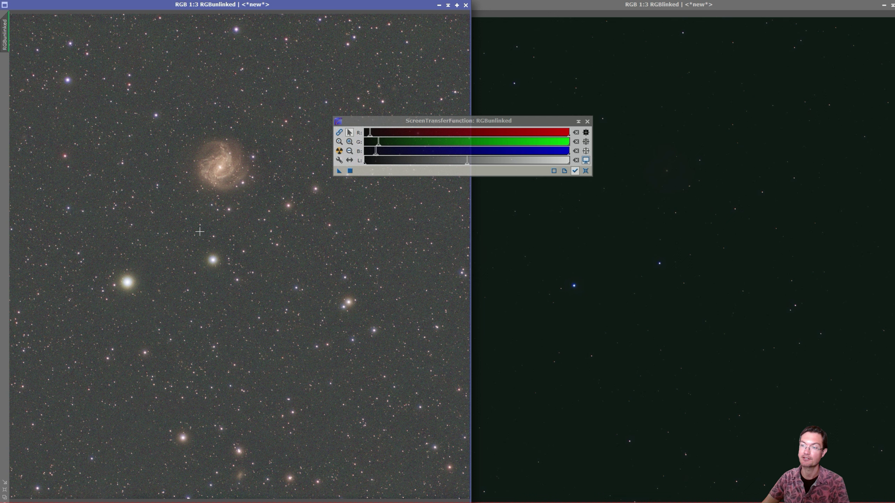
pyautogui.moveTo(390, 121); pyautogui.dragTo(397, 248)
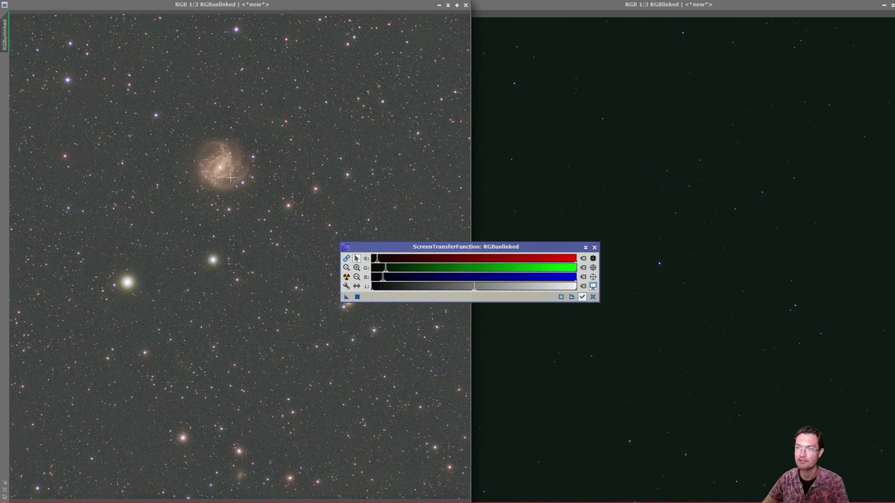
# - Apply a linked ScreenTransferFunction auto stretch to the RGBlinked image, and close the ScreenTransferFunction window
pyautogui.click(547, 130)
pyautogui.hotkey('ctrl', 'a')
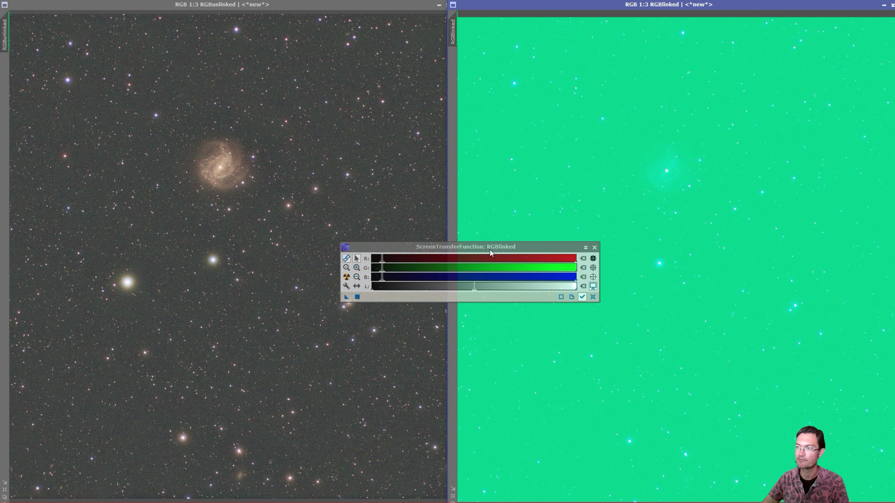
pyautogui.moveTo(490, 250); pyautogui.dragTo(476, 227)
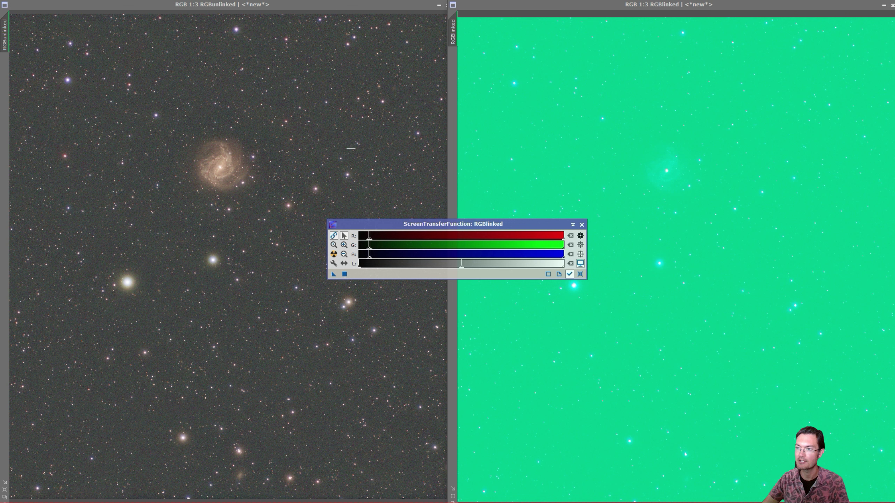
pyautogui.click(582, 225)
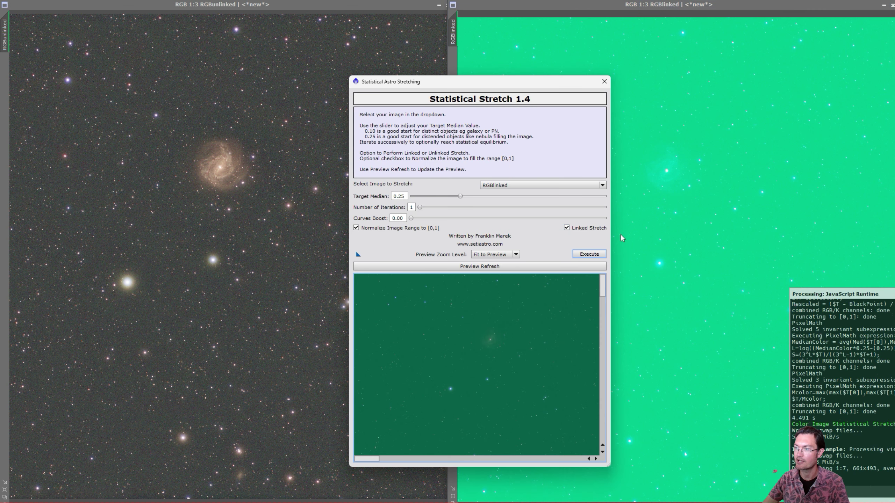
# - Turn off Linked Stretch for RGBlinked in Statistical Stretch and compare the linked and unlinked previews around the galaxy
pyautogui.moveTo(520, 339); pyautogui.dragTo(487, 351)
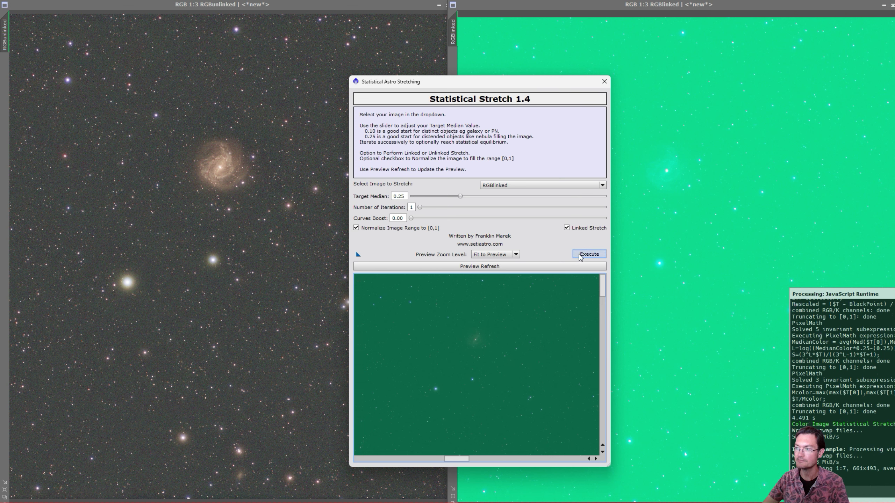
pyautogui.click(566, 228)
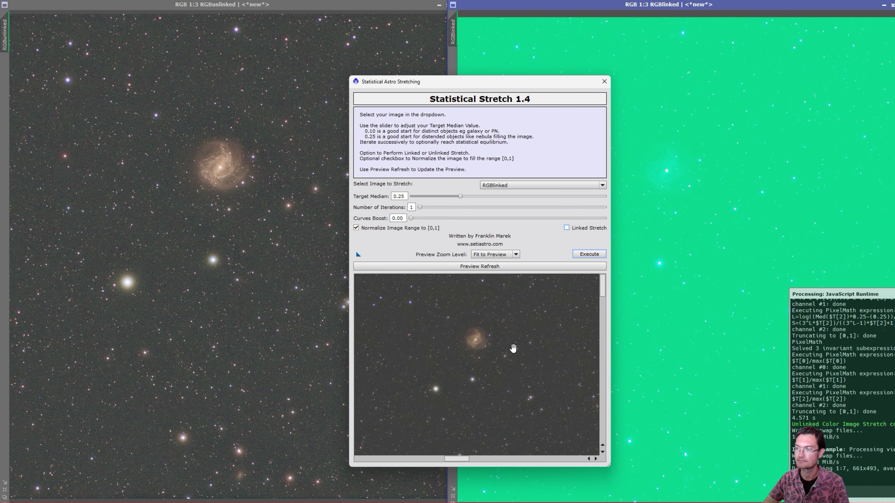
pyautogui.moveTo(505, 351); pyautogui.dragTo(475, 346)
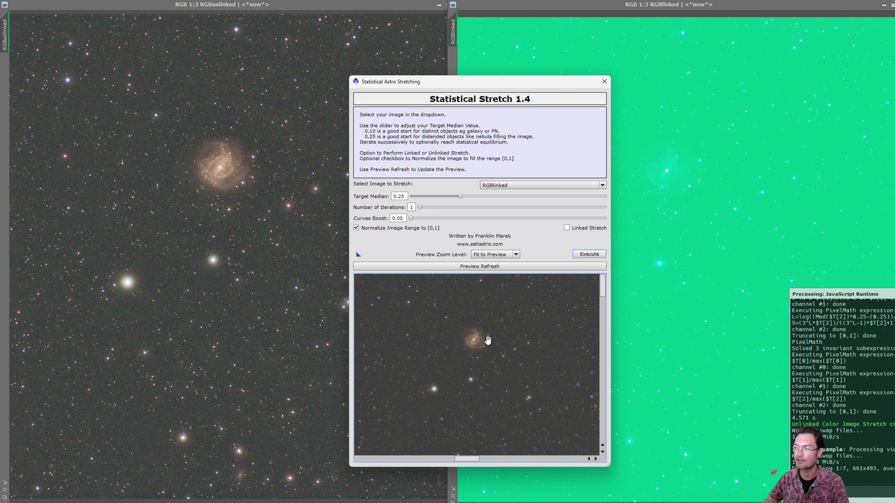
pyautogui.moveTo(485, 340); pyautogui.dragTo(489, 338)
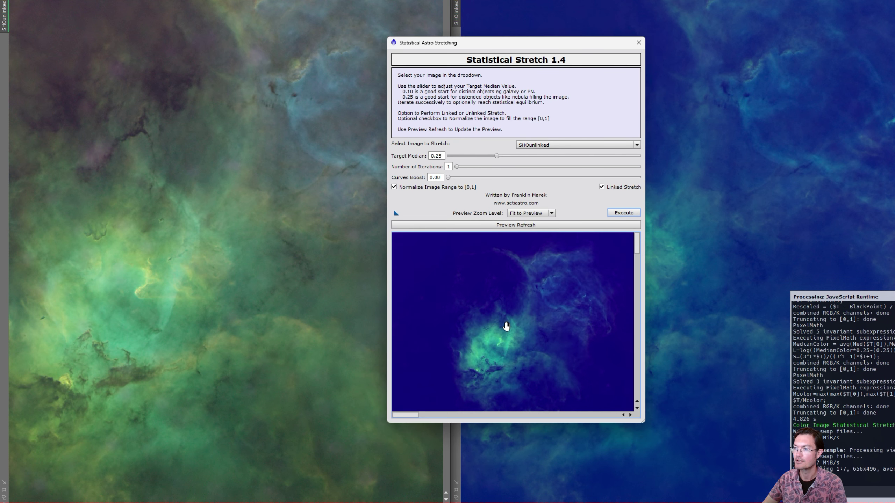
# - Choose SHOlinked as the image to stretch, turn off Linked Stretch, and inspect the nebula in the preview
pyautogui.moveTo(507, 325); pyautogui.dragTo(488, 306)
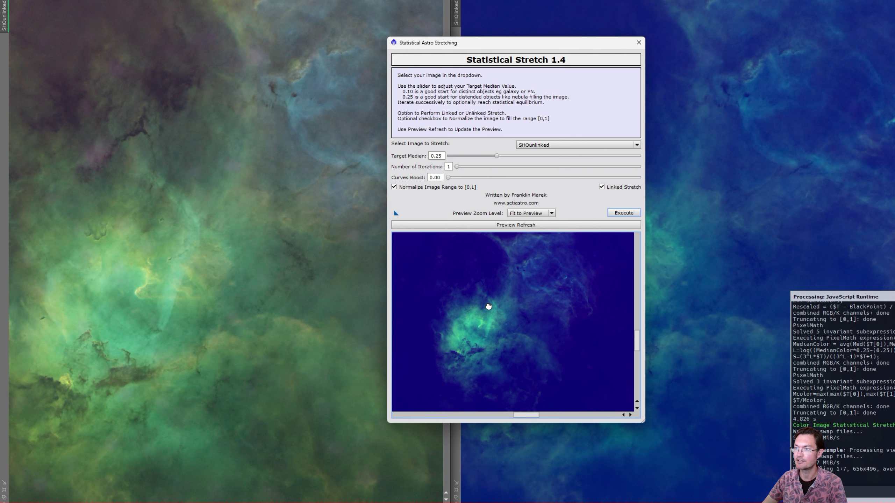
pyautogui.moveTo(463, 333); pyautogui.dragTo(505, 326)
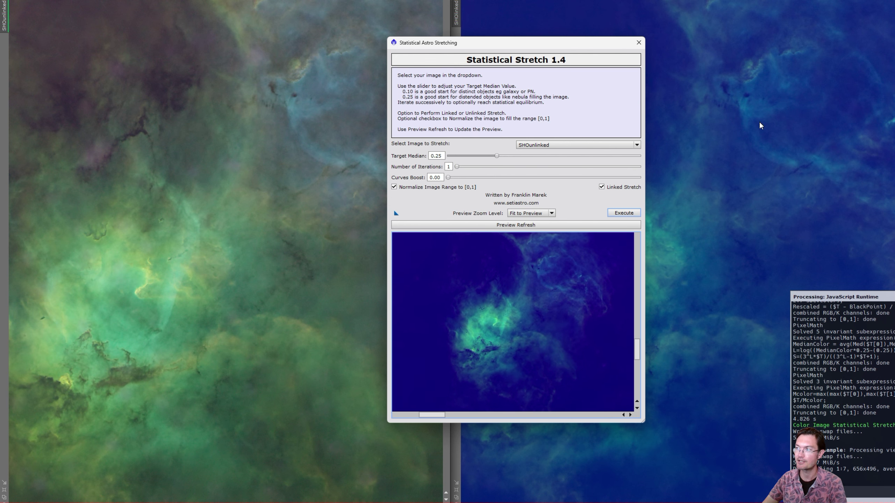
pyautogui.click(549, 145)
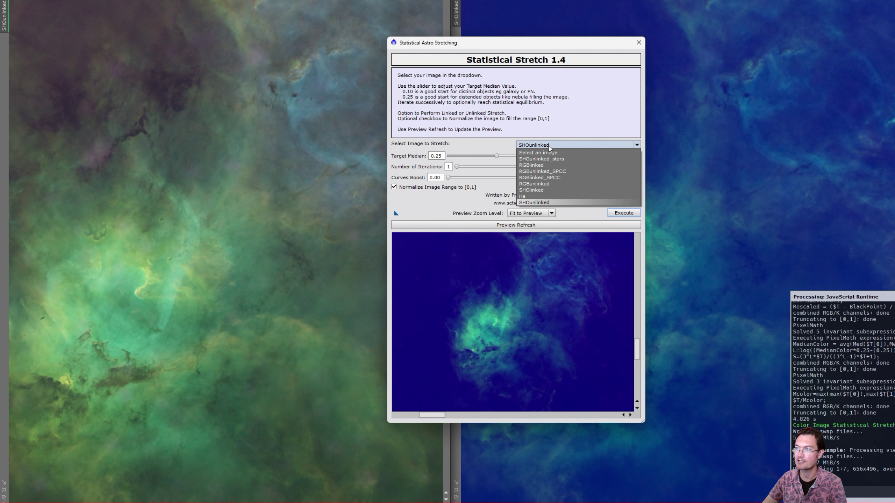
pyautogui.click(531, 190)
pyautogui.click(602, 187)
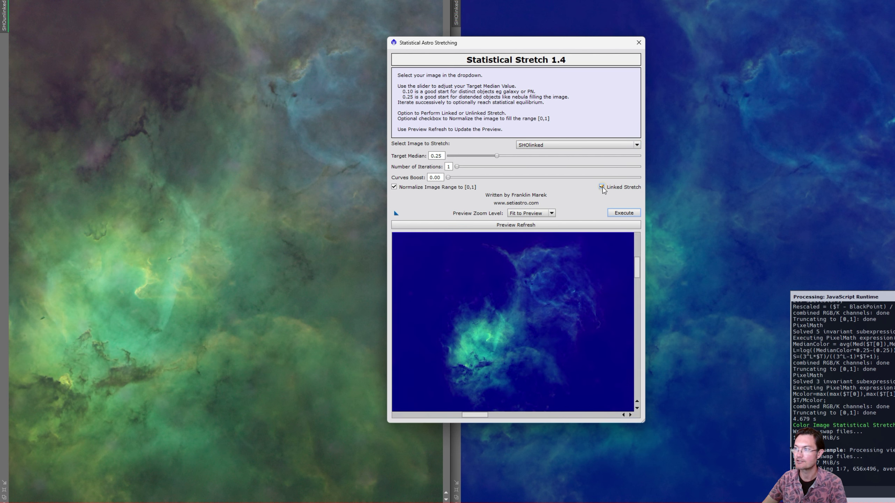
pyautogui.click(602, 187)
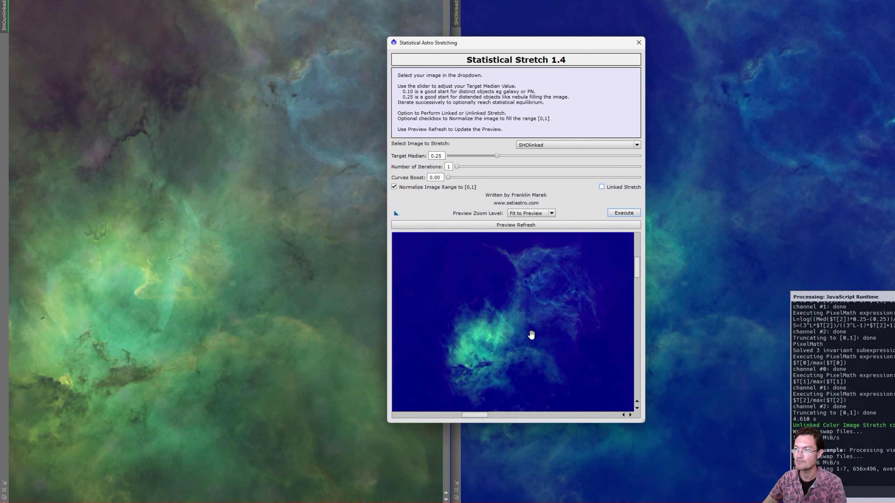
pyautogui.moveTo(516, 332); pyautogui.dragTo(482, 309)
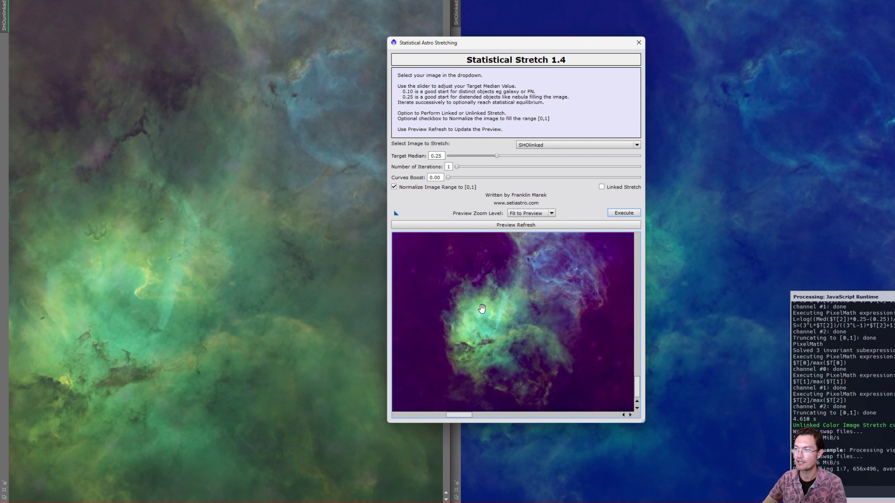
pyautogui.moveTo(537, 339)
pyautogui.mouseDown()
pyautogui.moveTo(510, 344)
pyautogui.moveTo(521, 343)
pyautogui.mouseUp()
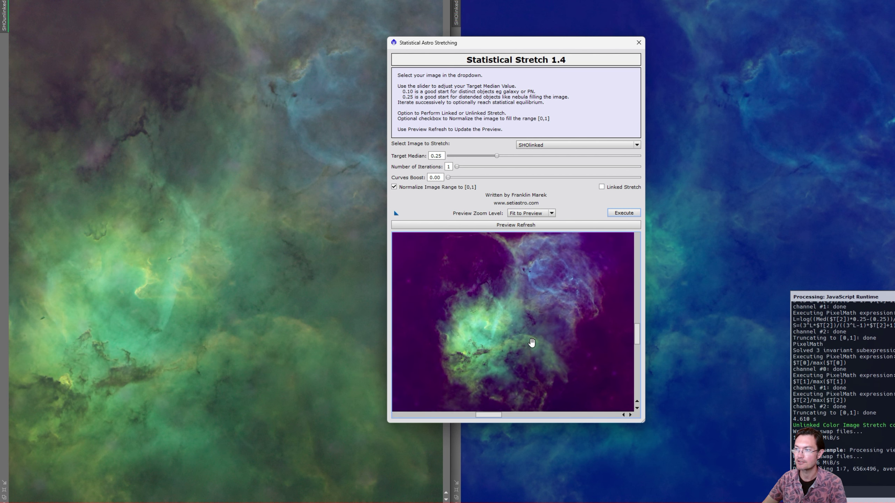
# - Run Statistical Stretch on the SHO nebula image with Linked Stretch off
pyautogui.click(637, 145)
pyautogui.click(578, 158)
pyautogui.click(624, 213)
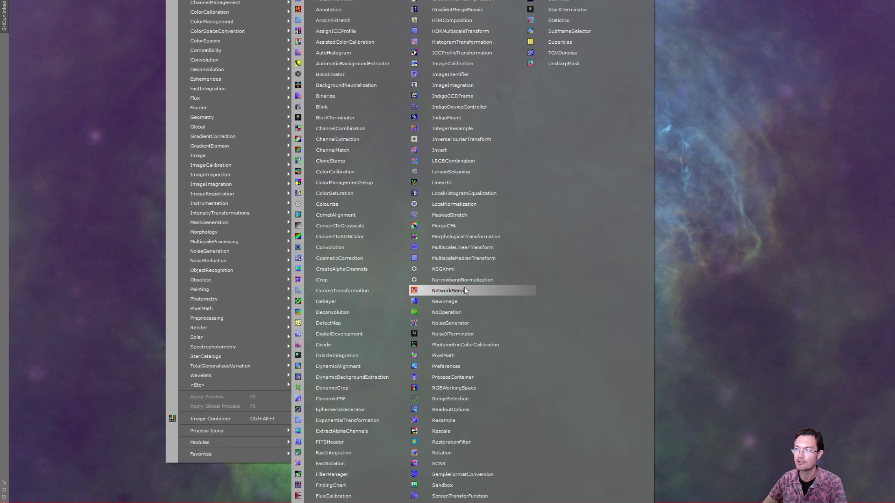
# - Start NarrowbandNormalization, set the palette to SHO, and show its real-time preview on the SHOunlinked nebula
pyautogui.click(456, 280)
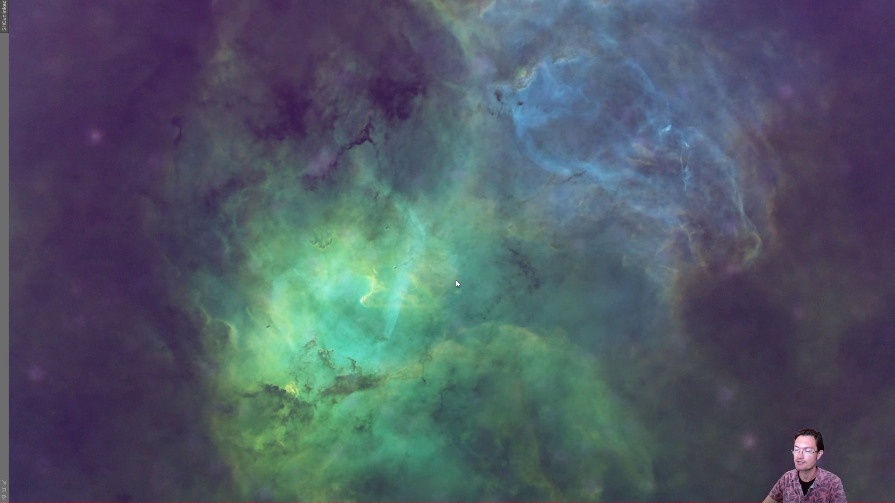
pyautogui.click(623, 156)
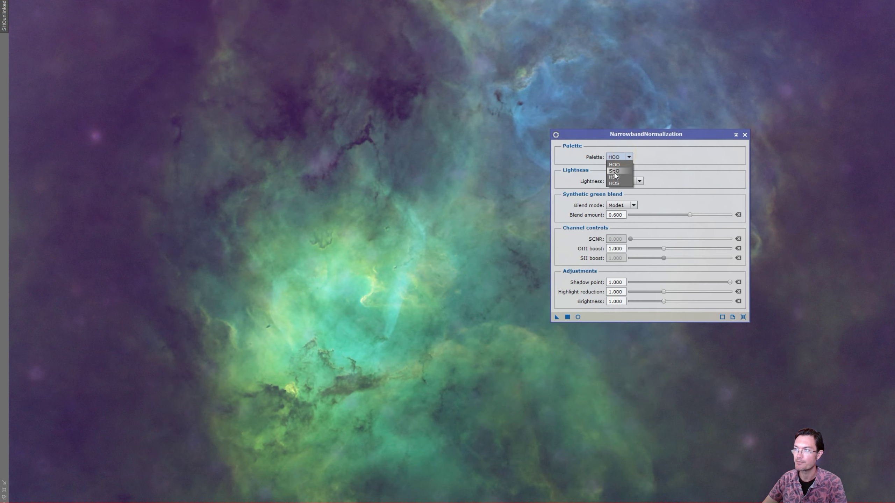
pyautogui.click(614, 171)
pyautogui.click(578, 317)
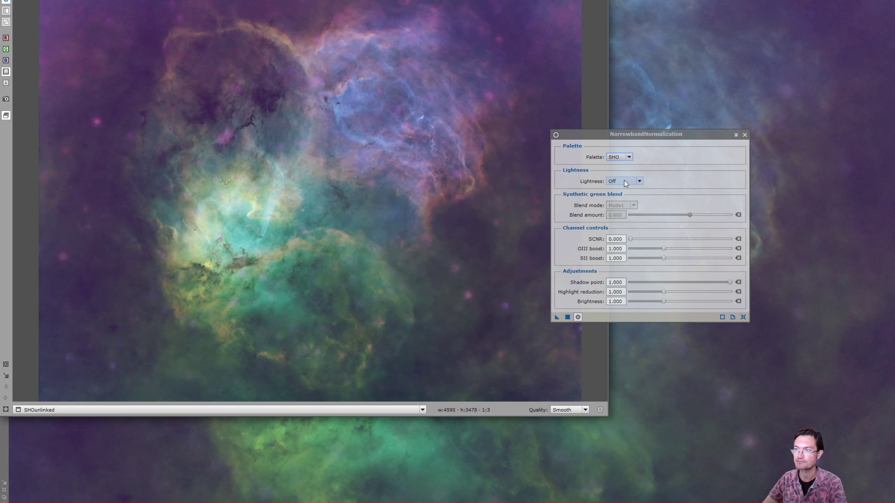
# - Set NarrowbandNormalization's Lightness to Ha and SCNR to 0.314, apply it to SHOunlinked, and close the process
pyautogui.click(623, 180)
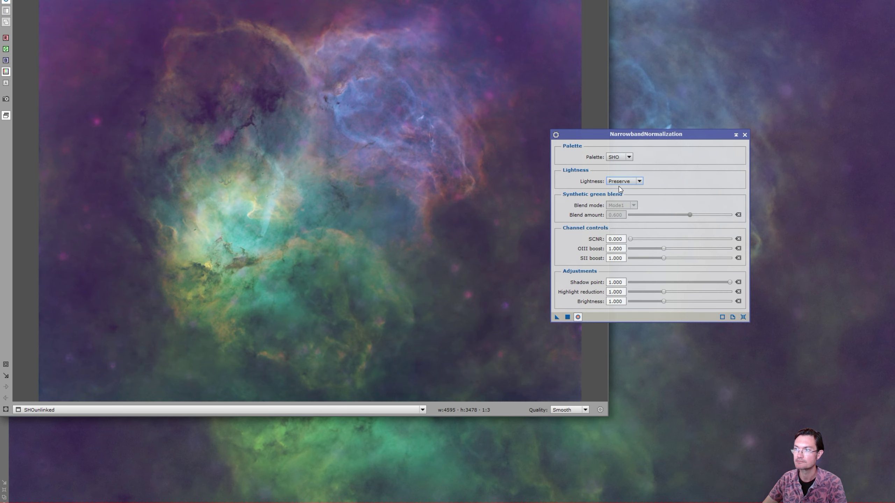
pyautogui.click(621, 182)
pyautogui.click(655, 186)
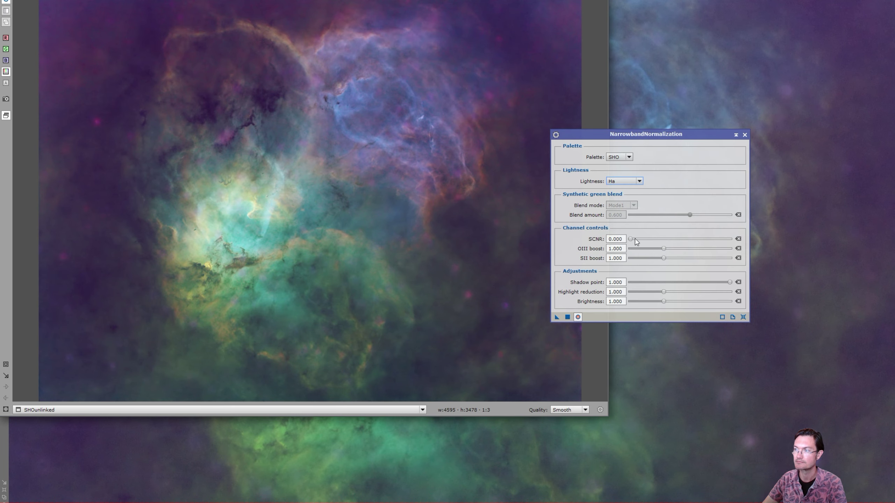
pyautogui.moveTo(631, 239); pyautogui.dragTo(662, 239)
pyautogui.click(578, 317)
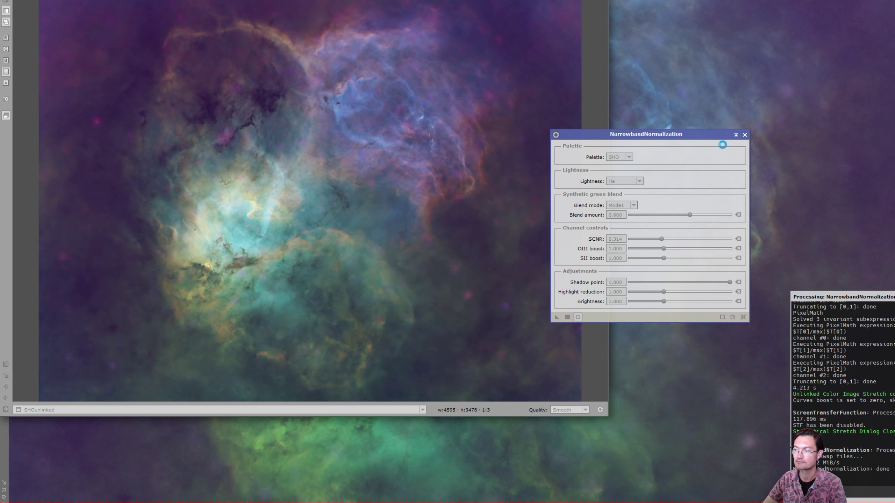
pyautogui.click(745, 134)
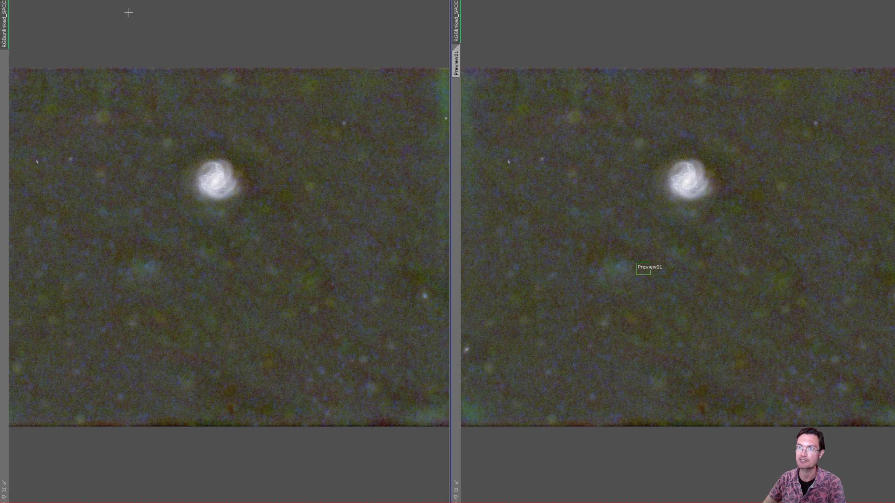
# - Run a linked Statistical Stretch on RGBlinked_SPCC with target median 0.16 and curves boost 0.17
pyautogui.click(218, 0)
pyautogui.moveTo(254, 87)
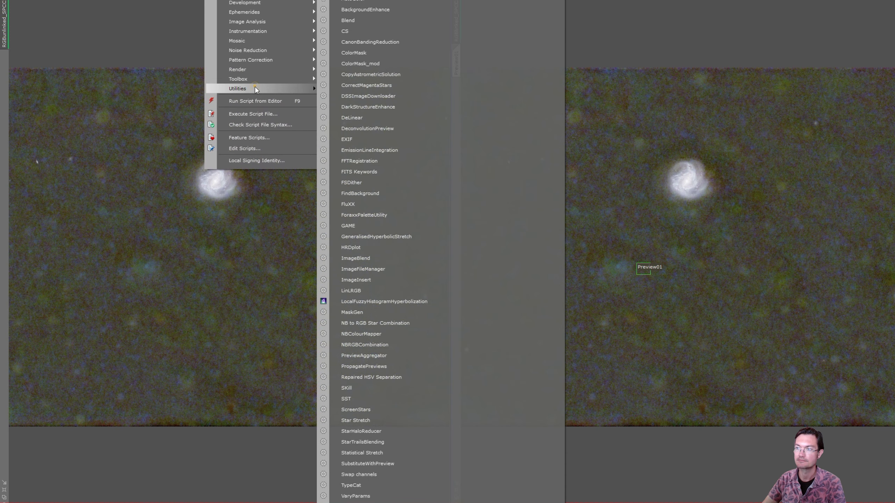
pyautogui.click(376, 454)
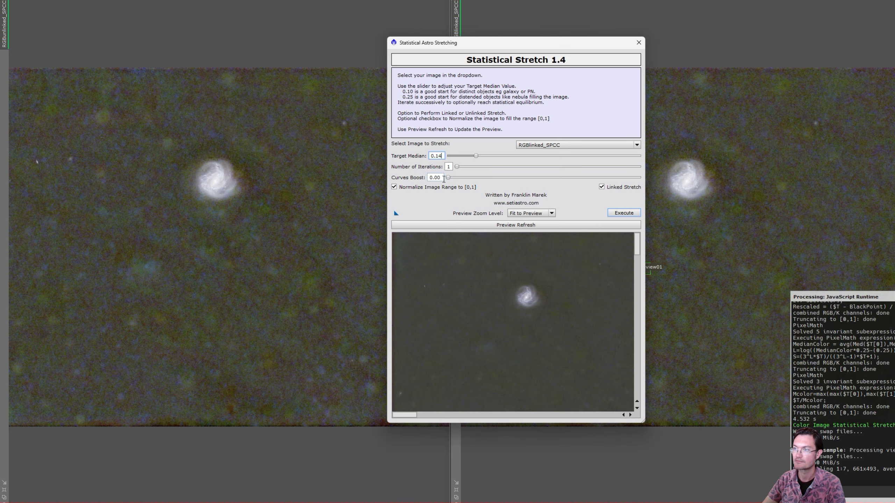
pyautogui.moveTo(448, 177); pyautogui.dragTo(509, 184)
pyautogui.moveTo(476, 156); pyautogui.dragTo(480, 155)
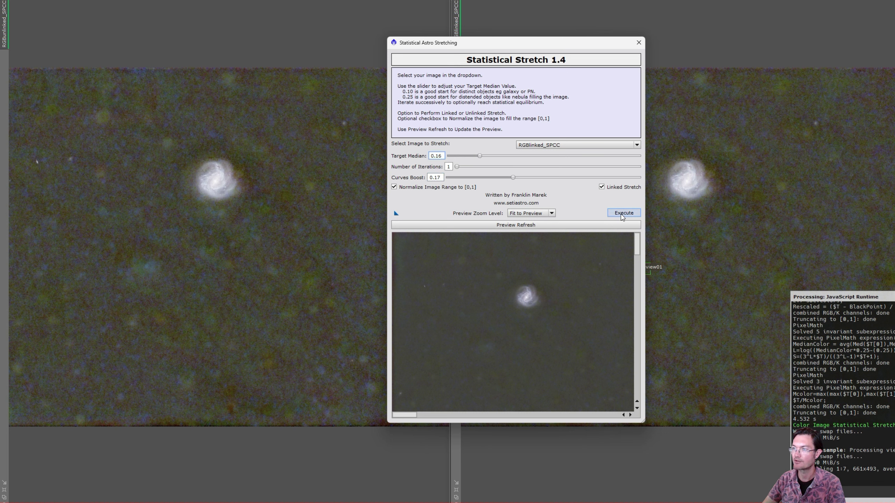
pyautogui.click(622, 215)
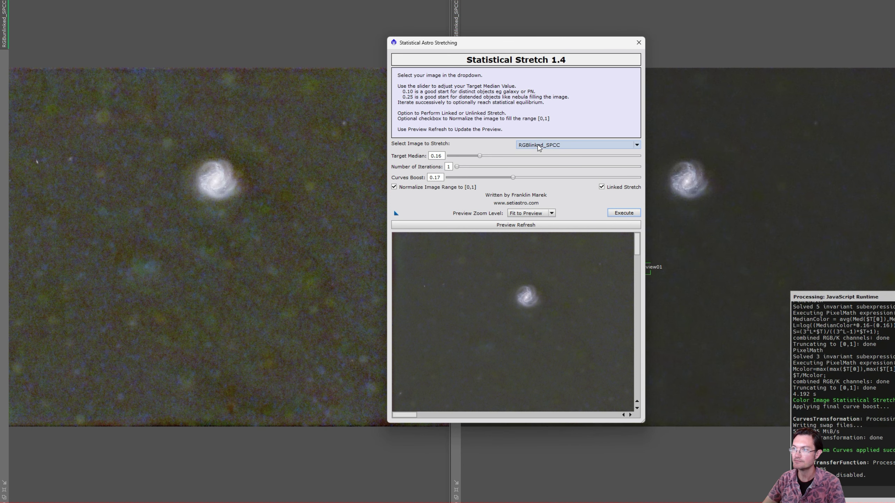
# - Run an unlinked Statistical Stretch on RGBunlinked_SPCC with the same median and curves boost, and close the dialog
pyautogui.click(538, 148)
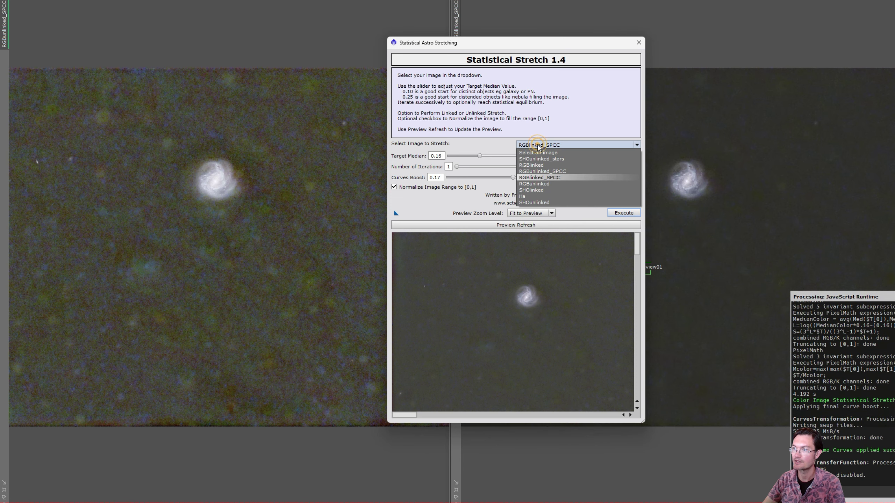
pyautogui.click(543, 172)
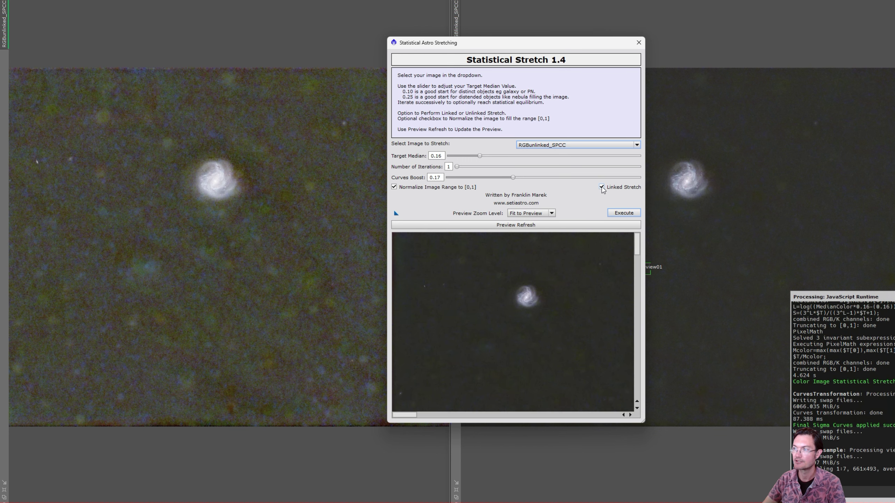
pyautogui.click(602, 187)
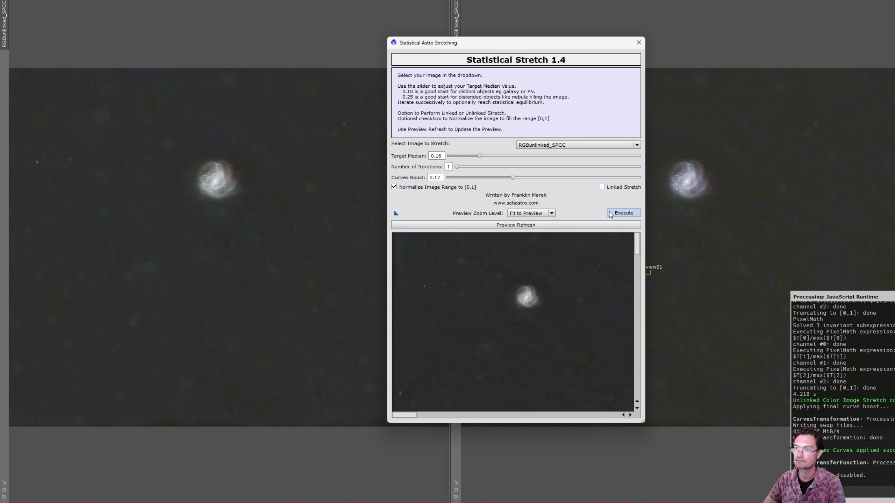
pyautogui.click(638, 42)
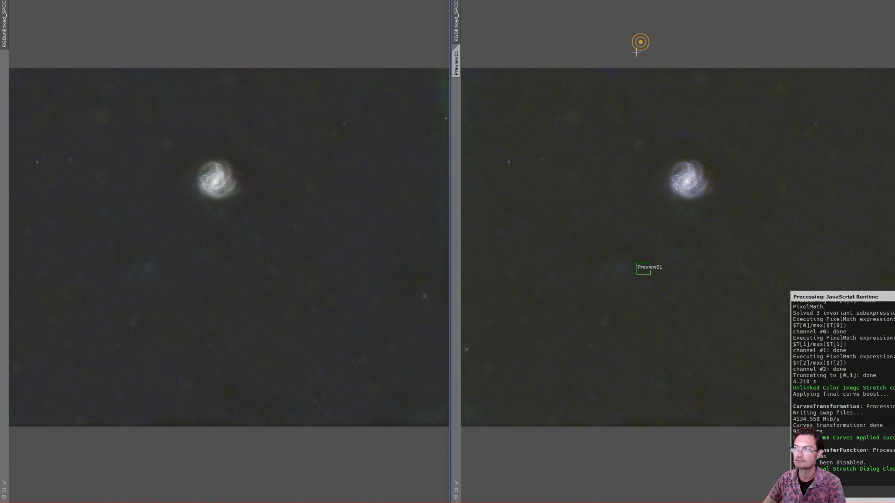
# - Examine the galaxy close up in RGBlinked_SPCC and RGBunlinked_SPCC at matching zoom to compare the two stretches' colours
pyautogui.scroll(3, 713, 126)
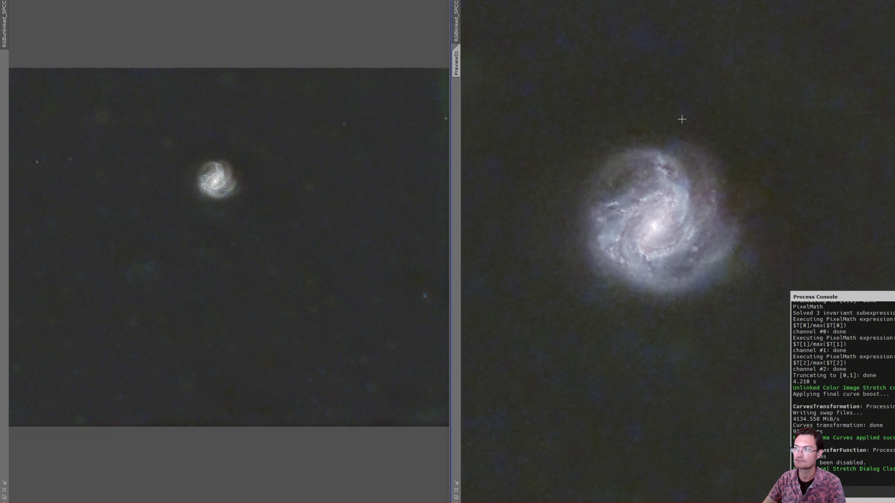
pyautogui.moveTo(456, 24); pyautogui.dragTo(11, 39)
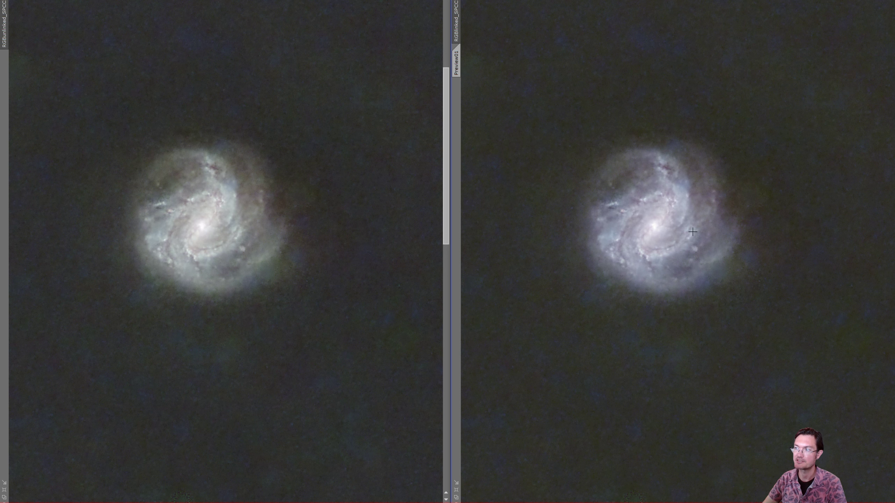
pyautogui.scroll(-1, 689, 235)
pyautogui.scroll(-1, 588, 232)
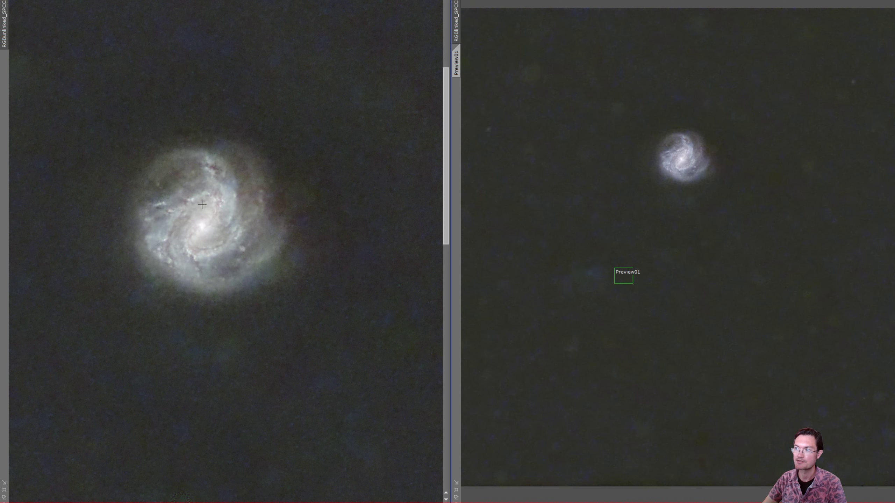
pyautogui.scroll(-1, 208, 209)
pyautogui.scroll(-1, 208, 210)
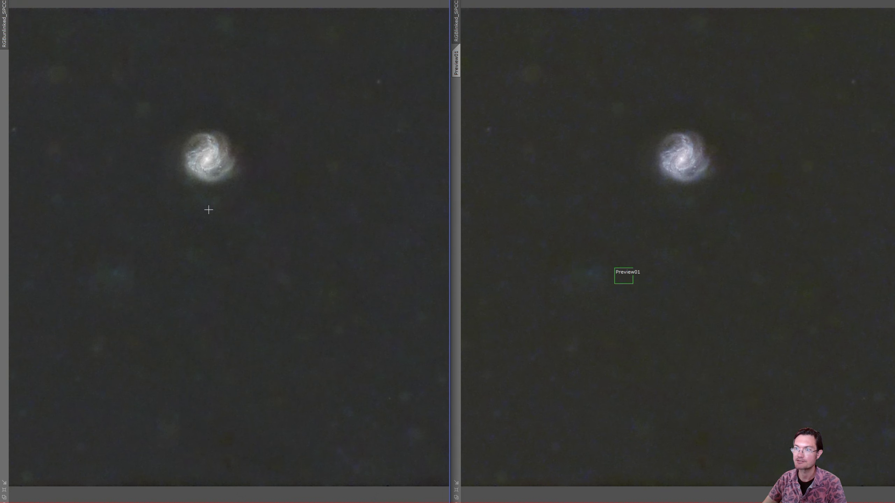